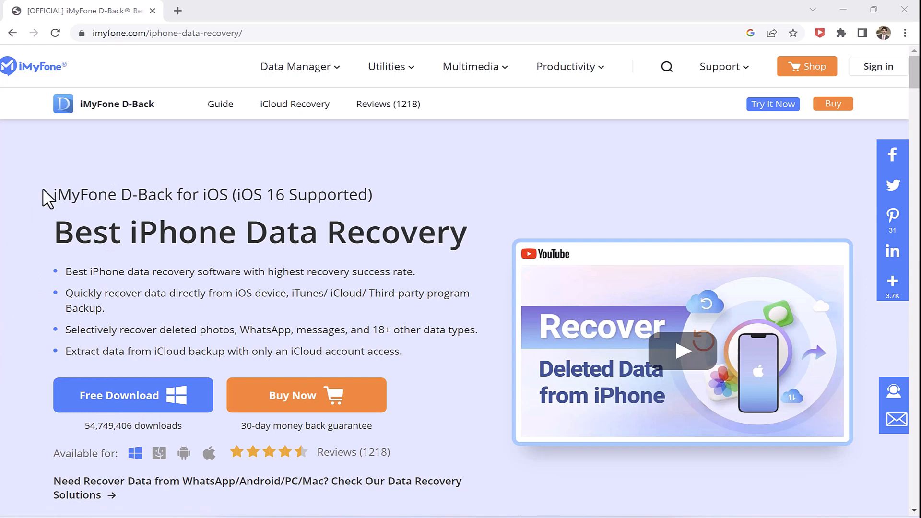
{"action": "left_click_drag", "start_coordinate": [43, 195], "coordinate": [387, 188]}
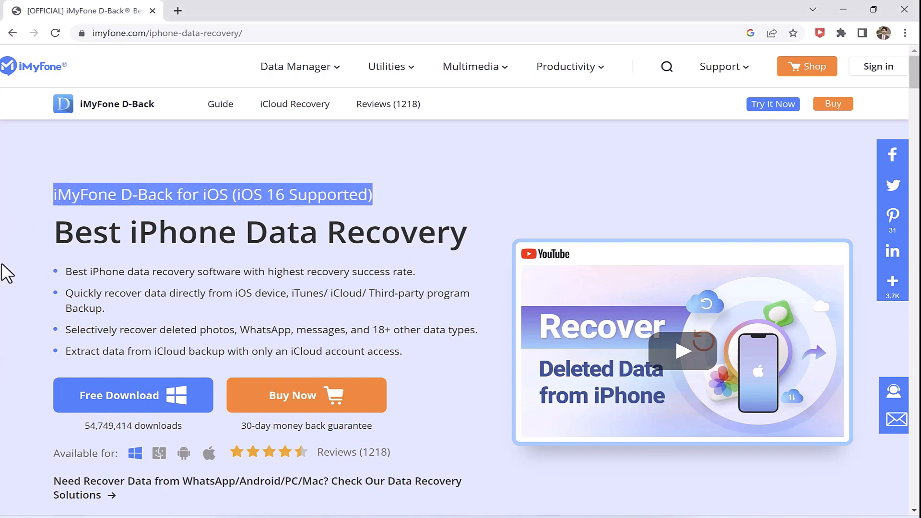
{"action": "left_click", "coordinate": [16, 247]}
{"action": "mouse_move", "coordinate": [69, 273]}
{"action": "left_mouse_down"}
{"action": "mouse_move", "coordinate": [411, 330]}
{"action": "mouse_move", "coordinate": [500, 366]}
{"action": "mouse_move", "coordinate": [434, 325]}
{"action": "mouse_move", "coordinate": [346, 239]}
{"action": "mouse_move", "coordinate": [26, 213]}
{"action": "left_mouse_up"}
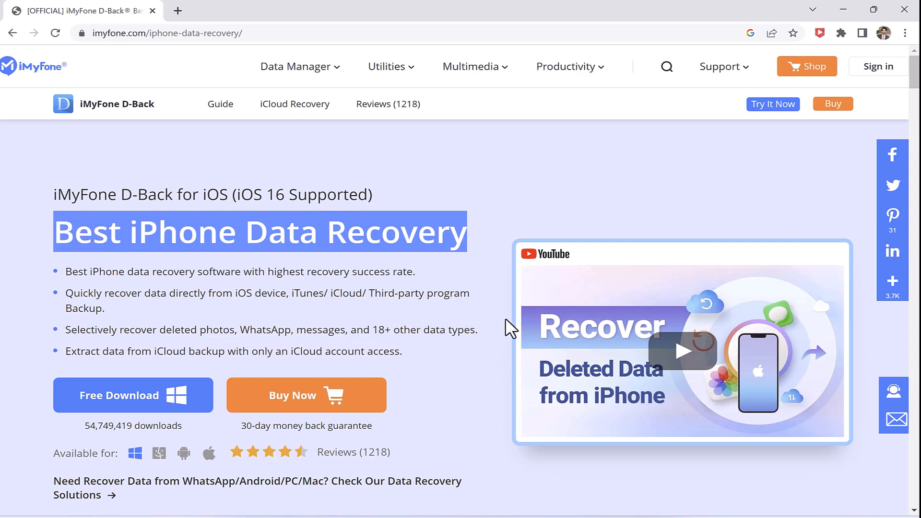
{"action": "left_click", "coordinate": [2, 278]}
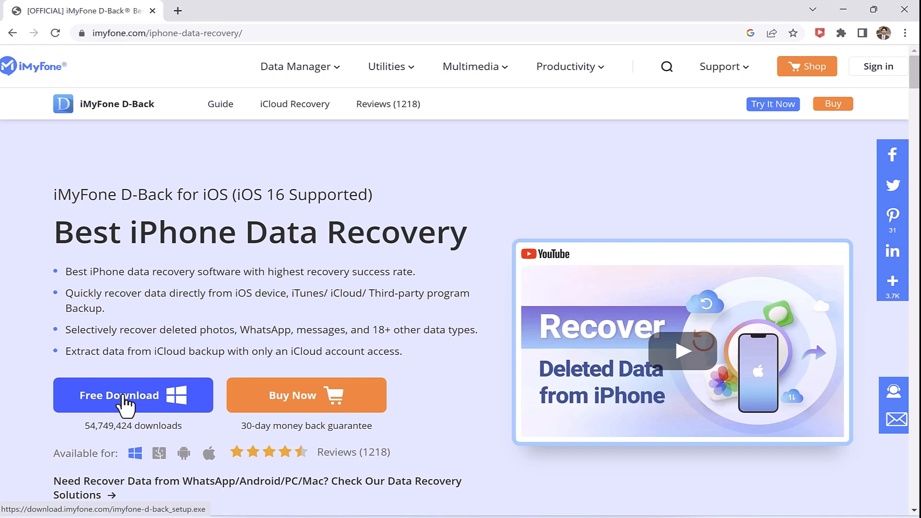
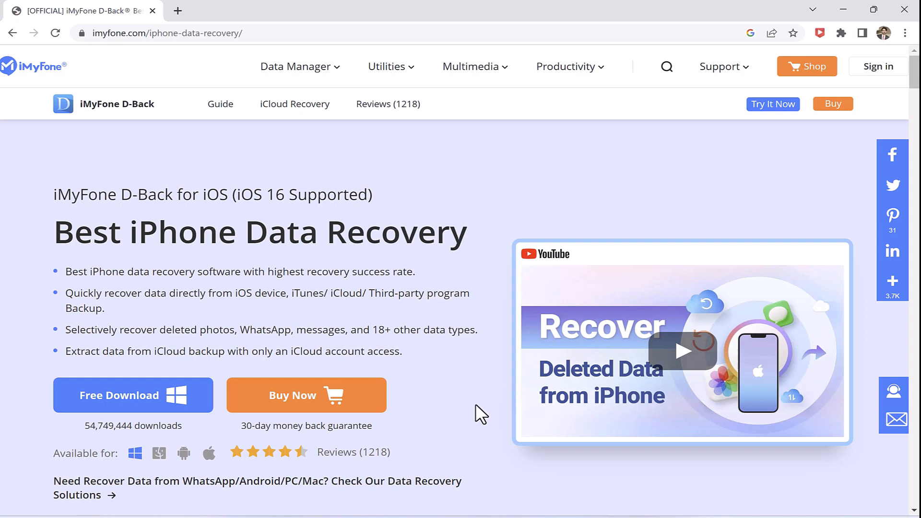
{"action": "scroll", "coordinate": [597, 281], "scroll_direction": "down", "scroll_amount": 1}
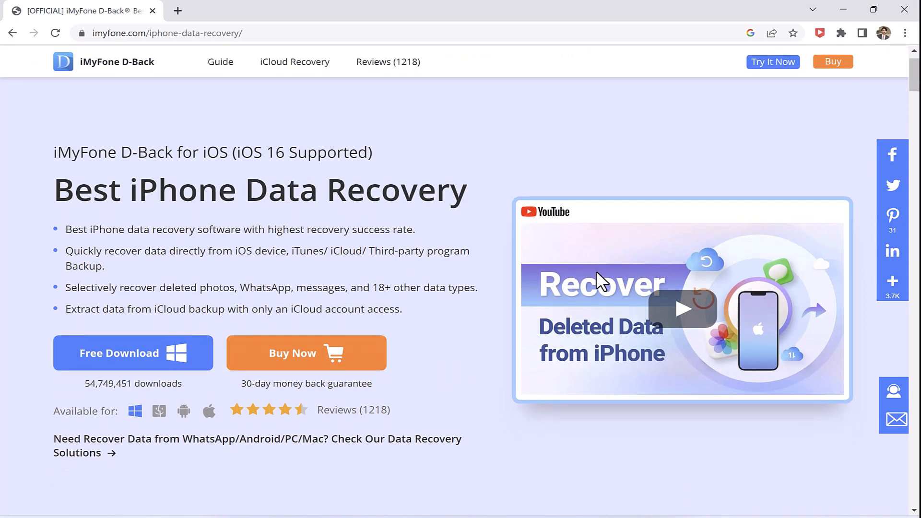
{"action": "scroll", "coordinate": [597, 273], "scroll_direction": "down", "scroll_amount": 1}
{"action": "scroll", "coordinate": [597, 272], "scroll_direction": "down", "scroll_amount": 1}
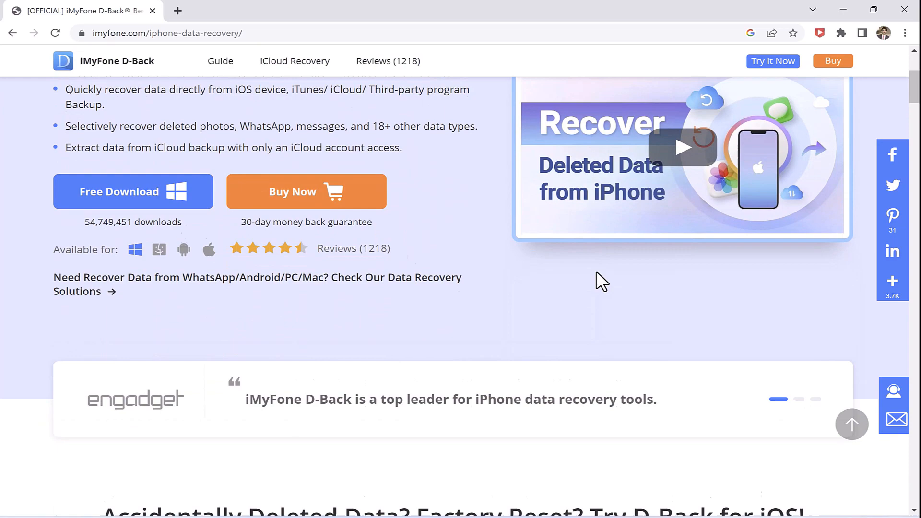
{"action": "scroll", "coordinate": [597, 272], "scroll_direction": "down", "scroll_amount": 1}
{"action": "scroll", "coordinate": [597, 273], "scroll_direction": "down", "scroll_amount": 1}
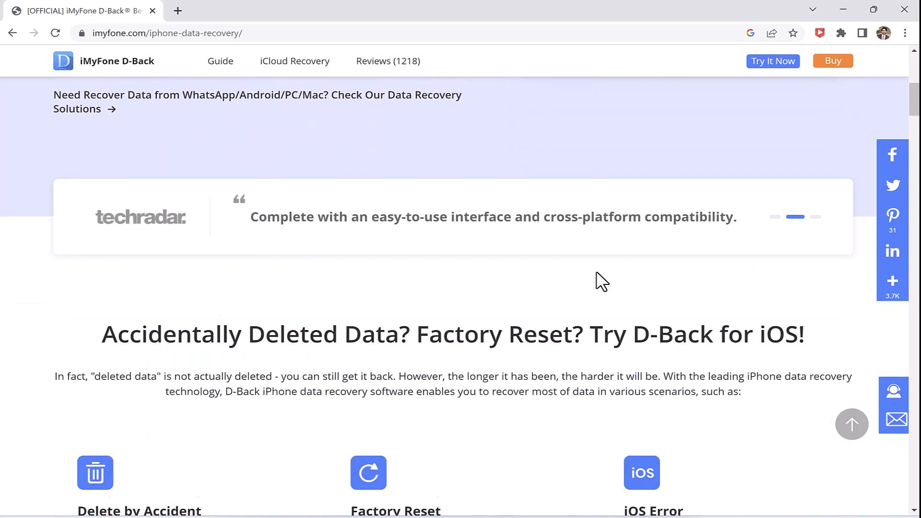
{"action": "scroll", "coordinate": [597, 273], "scroll_direction": "down", "scroll_amount": 2}
{"action": "scroll", "coordinate": [597, 273], "scroll_direction": "down", "scroll_amount": 1}
{"action": "scroll", "coordinate": [597, 273], "scroll_direction": "down", "scroll_amount": 1}
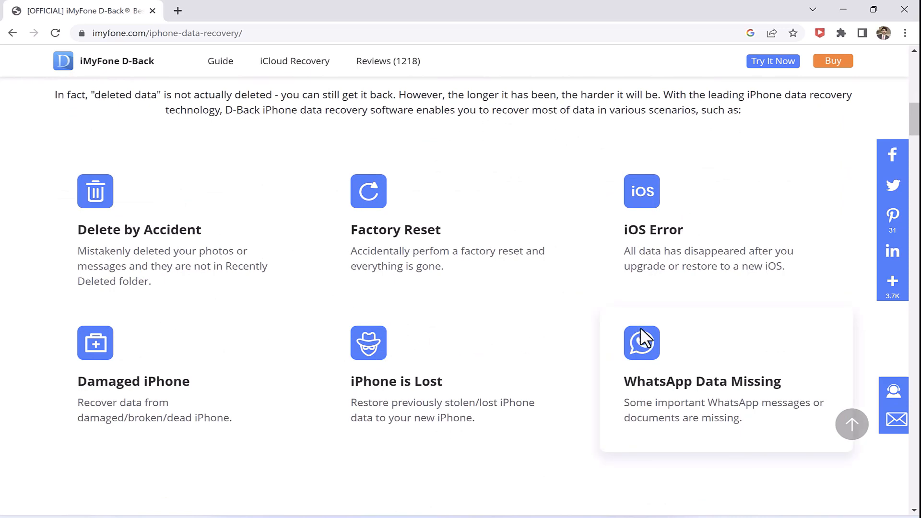
{"action": "scroll", "coordinate": [609, 366], "scroll_direction": "down", "scroll_amount": 2}
{"action": "scroll", "coordinate": [609, 366], "scroll_direction": "down", "scroll_amount": 2}
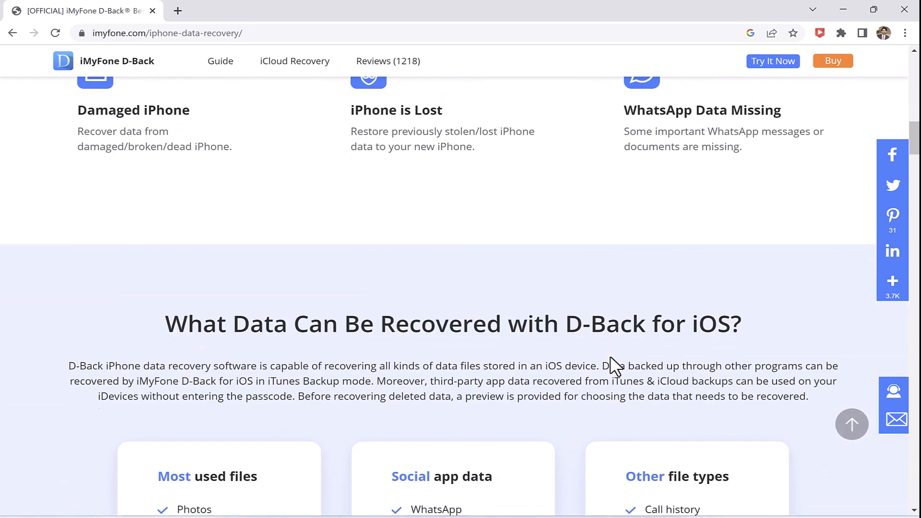
{"action": "scroll", "coordinate": [611, 358], "scroll_direction": "down", "scroll_amount": 1}
{"action": "scroll", "coordinate": [611, 366], "scroll_direction": "down", "scroll_amount": 2}
{"action": "scroll", "coordinate": [613, 344], "scroll_direction": "down", "scroll_amount": 1}
{"action": "scroll", "coordinate": [615, 346], "scroll_direction": "down", "scroll_amount": 1}
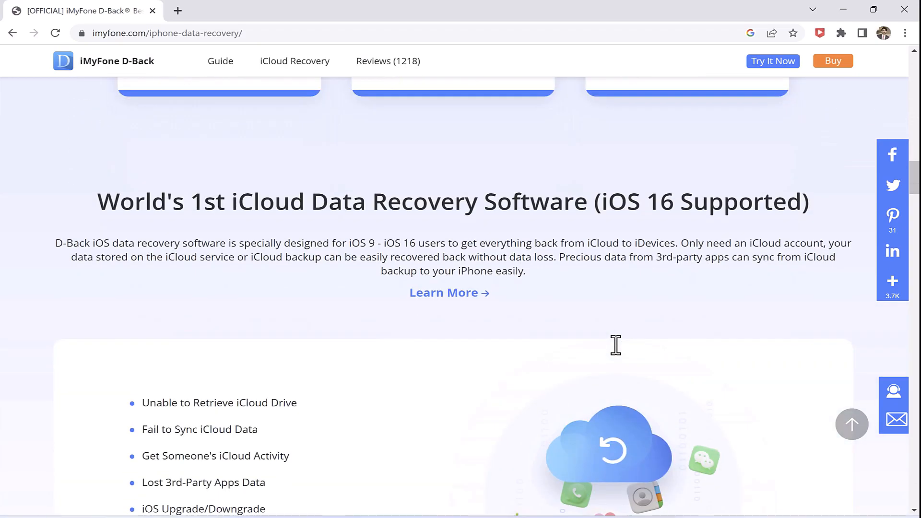
{"action": "scroll", "coordinate": [616, 345], "scroll_direction": "down", "scroll_amount": 2}
{"action": "scroll", "coordinate": [615, 345], "scroll_direction": "down", "scroll_amount": 2}
{"action": "scroll", "coordinate": [614, 345], "scroll_direction": "down", "scroll_amount": 2}
{"action": "scroll", "coordinate": [617, 354], "scroll_direction": "down", "scroll_amount": 5}
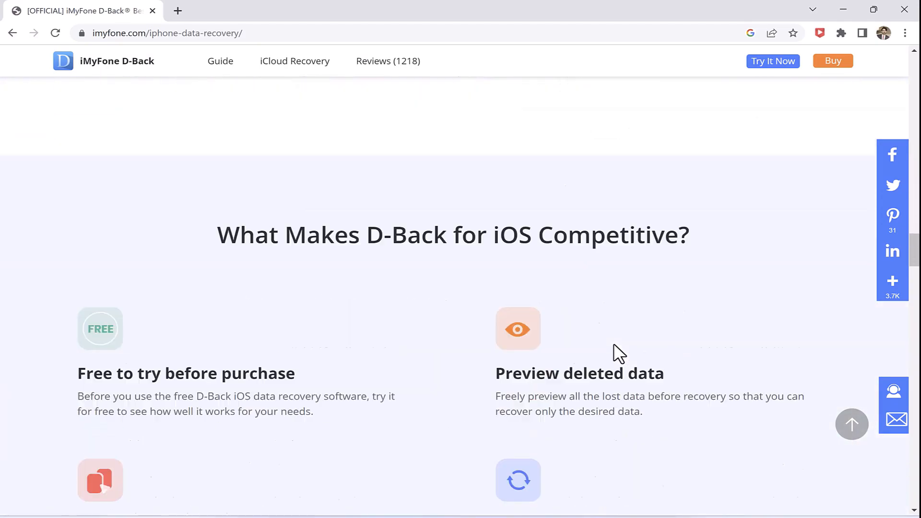
{"action": "scroll", "coordinate": [617, 353], "scroll_direction": "down", "scroll_amount": 2}
{"action": "scroll", "coordinate": [620, 349], "scroll_direction": "down", "scroll_amount": 2}
{"action": "scroll", "coordinate": [621, 349], "scroll_direction": "down", "scroll_amount": 4}
{"action": "scroll", "coordinate": [621, 349], "scroll_direction": "down", "scroll_amount": 4}
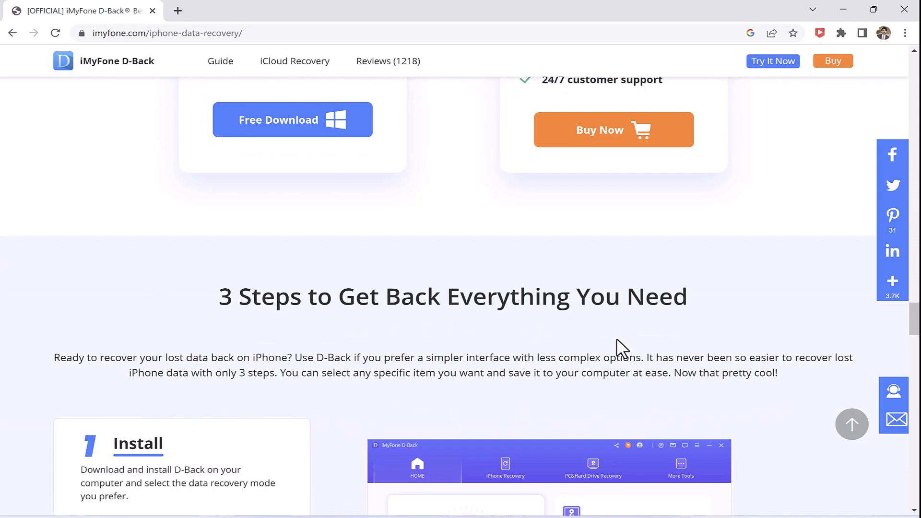
{"action": "scroll", "coordinate": [621, 350], "scroll_direction": "up", "scroll_amount": 2}
{"action": "scroll", "coordinate": [621, 349], "scroll_direction": "up", "scroll_amount": 6}
{"action": "scroll", "coordinate": [618, 350], "scroll_direction": "down", "scroll_amount": 4}
{"action": "scroll", "coordinate": [617, 351], "scroll_direction": "down", "scroll_amount": 4}
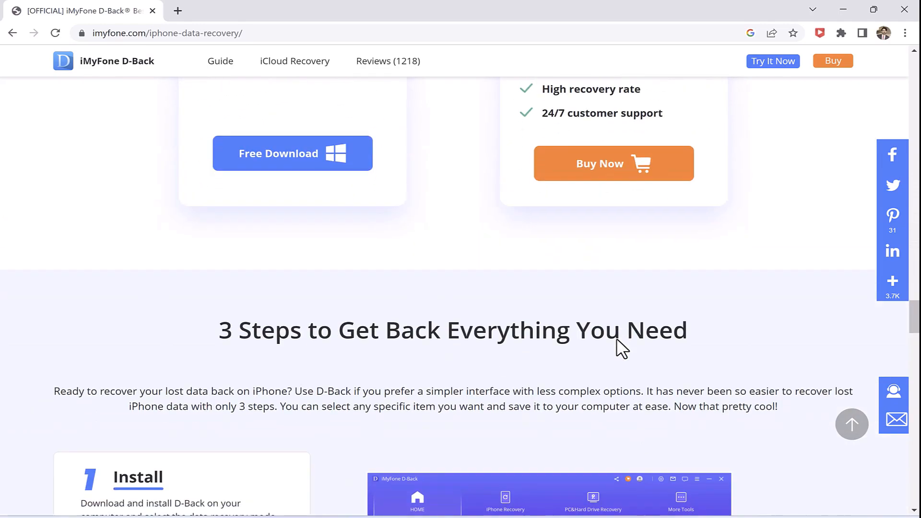
{"action": "scroll", "coordinate": [621, 349], "scroll_direction": "up", "scroll_amount": 1}
{"action": "scroll", "coordinate": [617, 350], "scroll_direction": "up", "scroll_amount": 2}
{"action": "scroll", "coordinate": [617, 350], "scroll_direction": "up", "scroll_amount": 2}
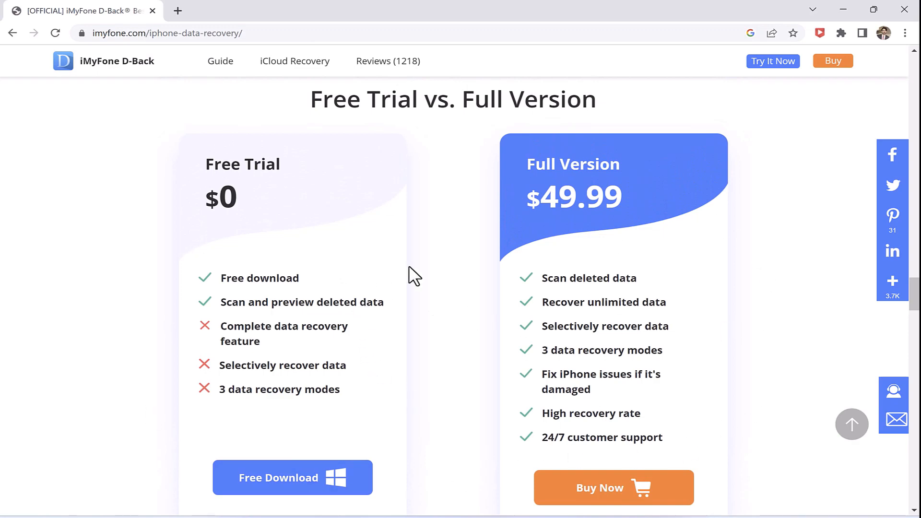
{"action": "scroll", "coordinate": [843, 360], "scroll_direction": "down", "scroll_amount": 1}
{"action": "scroll", "coordinate": [395, 262], "scroll_direction": "down", "scroll_amount": 2}
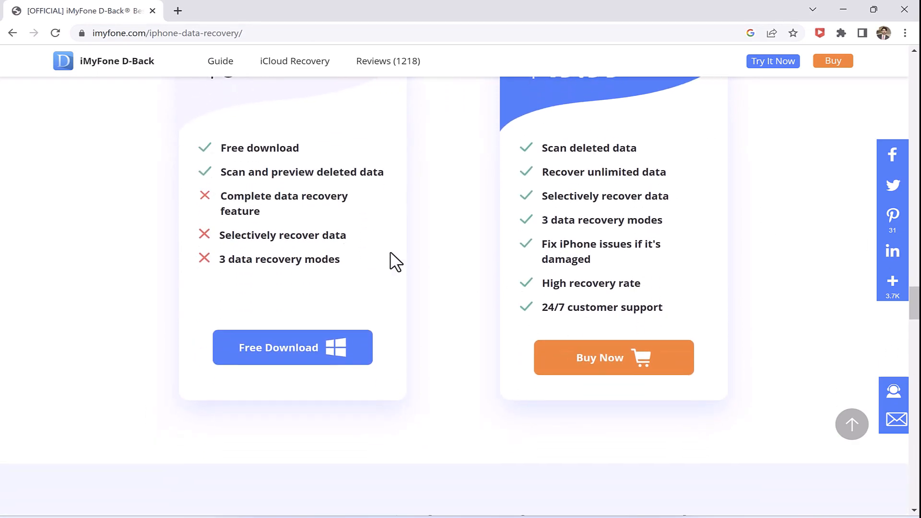
{"action": "scroll", "coordinate": [395, 261], "scroll_direction": "down", "scroll_amount": 2}
{"action": "scroll", "coordinate": [390, 262], "scroll_direction": "down", "scroll_amount": 2}
{"action": "scroll", "coordinate": [390, 261], "scroll_direction": "down", "scroll_amount": 1}
{"action": "scroll", "coordinate": [390, 260], "scroll_direction": "down", "scroll_amount": 2}
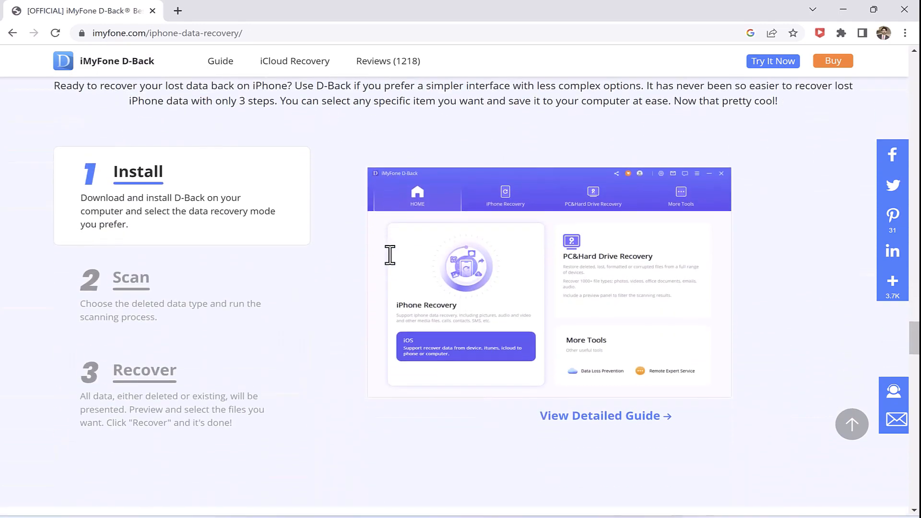
{"action": "scroll", "coordinate": [390, 261], "scroll_direction": "down", "scroll_amount": 2}
{"action": "scroll", "coordinate": [389, 261], "scroll_direction": "down", "scroll_amount": 2}
{"action": "scroll", "coordinate": [389, 261], "scroll_direction": "down", "scroll_amount": 1}
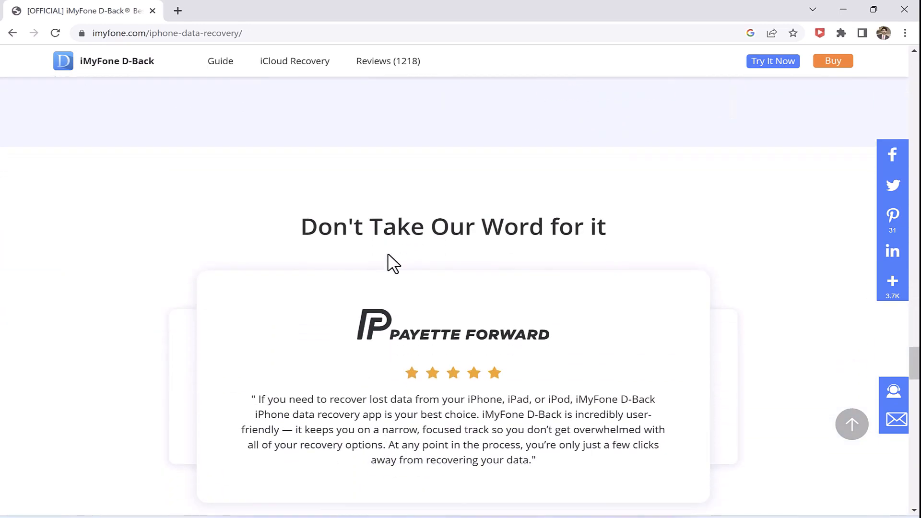
{"action": "scroll", "coordinate": [390, 260], "scroll_direction": "up", "scroll_amount": 2}
{"action": "scroll", "coordinate": [389, 261], "scroll_direction": "up", "scroll_amount": 2}
{"action": "scroll", "coordinate": [389, 261], "scroll_direction": "up", "scroll_amount": 2}
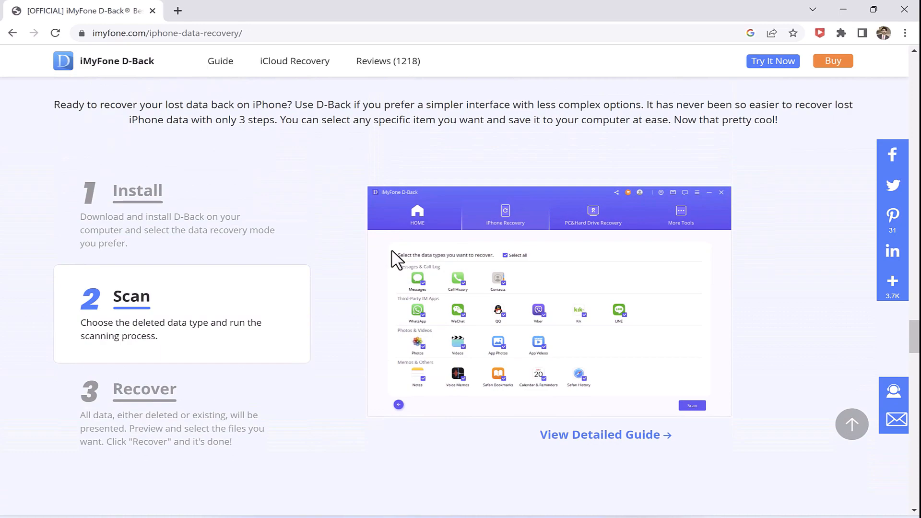
{"action": "scroll", "coordinate": [395, 259], "scroll_direction": "up", "scroll_amount": 2}
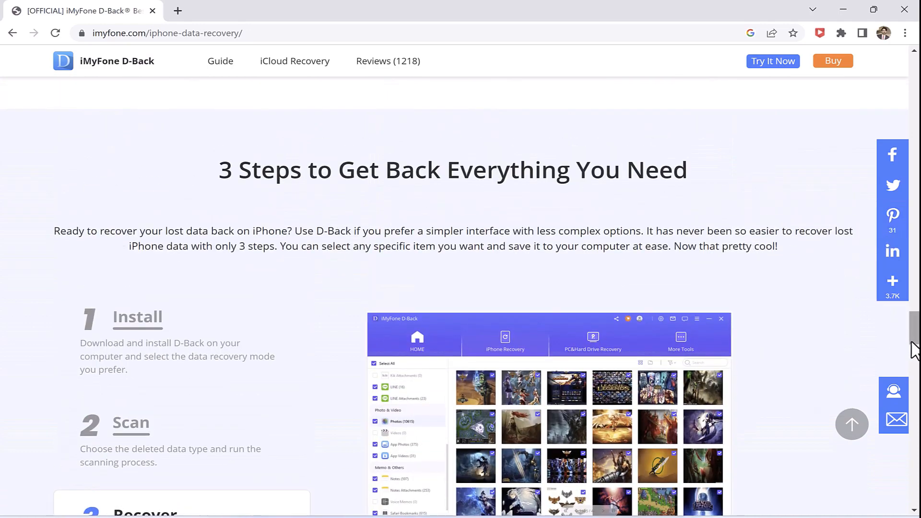
{"action": "left_click_drag", "start_coordinate": [914, 350], "coordinate": [913, 178]}
{"action": "scroll", "coordinate": [616, 366], "scroll_direction": "down", "scroll_amount": 2}
{"action": "scroll", "coordinate": [615, 346], "scroll_direction": "down", "scroll_amount": 3}
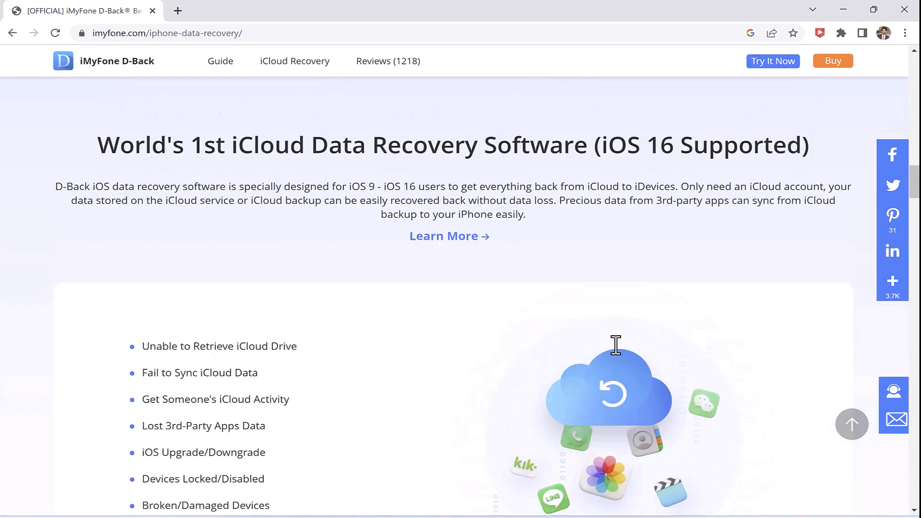
{"action": "scroll", "coordinate": [616, 346], "scroll_direction": "down", "scroll_amount": 3}
{"action": "scroll", "coordinate": [615, 346], "scroll_direction": "down", "scroll_amount": 2}
{"action": "scroll", "coordinate": [616, 345], "scroll_direction": "down", "scroll_amount": 3}
{"action": "scroll", "coordinate": [617, 353], "scroll_direction": "down", "scroll_amount": 5}
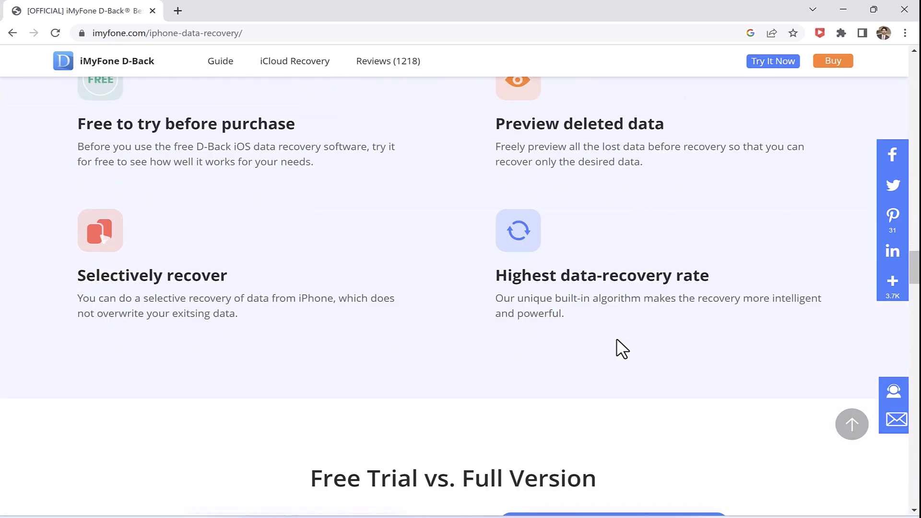
{"action": "scroll", "coordinate": [618, 352], "scroll_direction": "down", "scroll_amount": 1}
{"action": "scroll", "coordinate": [617, 347], "scroll_direction": "down", "scroll_amount": 2}
{"action": "scroll", "coordinate": [617, 340], "scroll_direction": "down", "scroll_amount": 6}
{"action": "scroll", "coordinate": [617, 340], "scroll_direction": "down", "scroll_amount": 1}
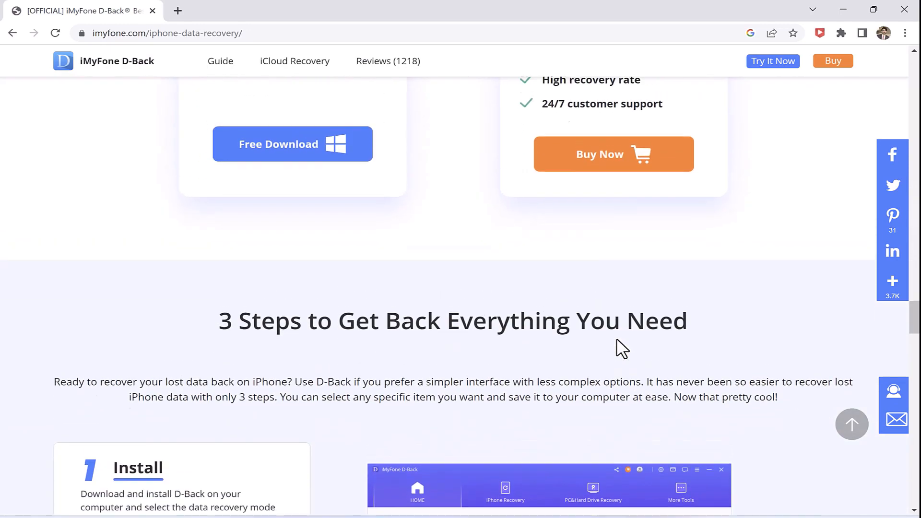
{"action": "scroll", "coordinate": [618, 339], "scroll_direction": "up", "scroll_amount": 2}
{"action": "scroll", "coordinate": [617, 341], "scroll_direction": "up", "scroll_amount": 2}
{"action": "scroll", "coordinate": [617, 347], "scroll_direction": "up", "scroll_amount": 1}
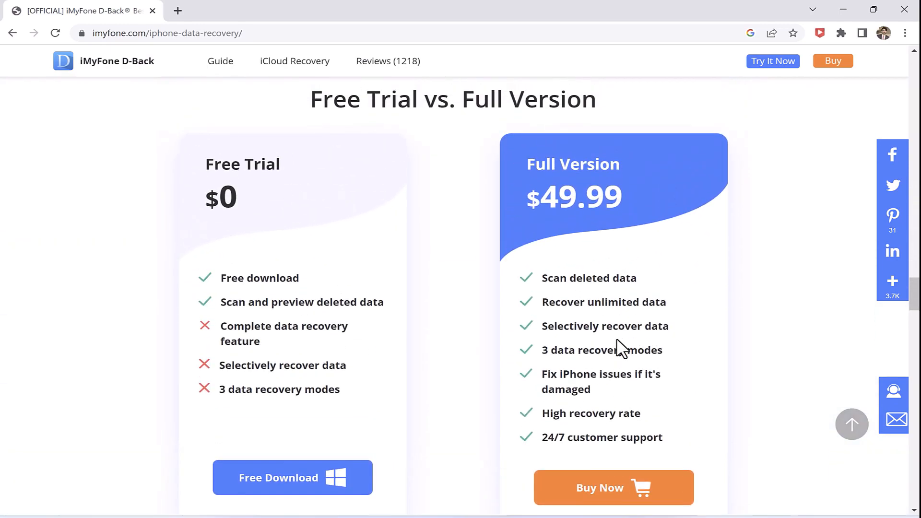
{"action": "scroll", "coordinate": [391, 254], "scroll_direction": "down", "scroll_amount": 5}
{"action": "scroll", "coordinate": [391, 255], "scroll_direction": "down", "scroll_amount": 1}
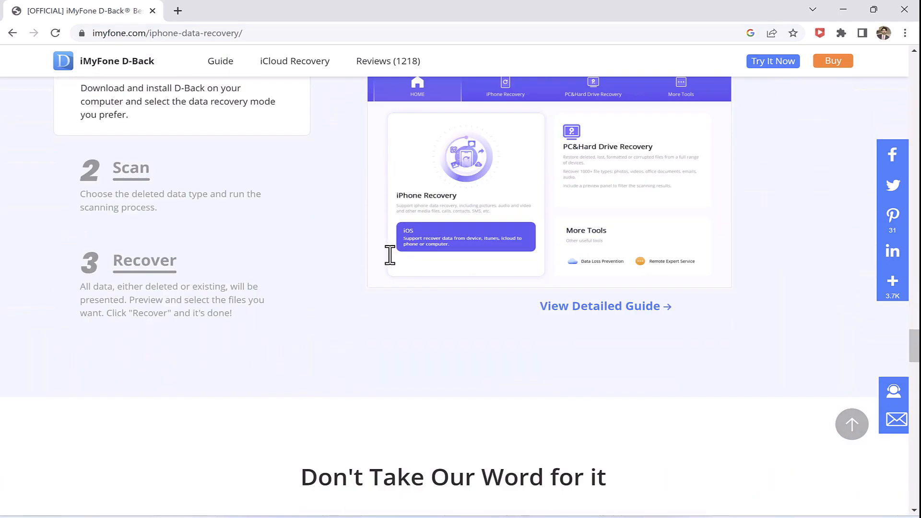
{"action": "scroll", "coordinate": [391, 260], "scroll_direction": "down", "scroll_amount": 1}
{"action": "scroll", "coordinate": [391, 263], "scroll_direction": "down", "scroll_amount": 1}
{"action": "scroll", "coordinate": [391, 264], "scroll_direction": "down", "scroll_amount": 1}
{"action": "scroll", "coordinate": [392, 264], "scroll_direction": "up", "scroll_amount": 2}
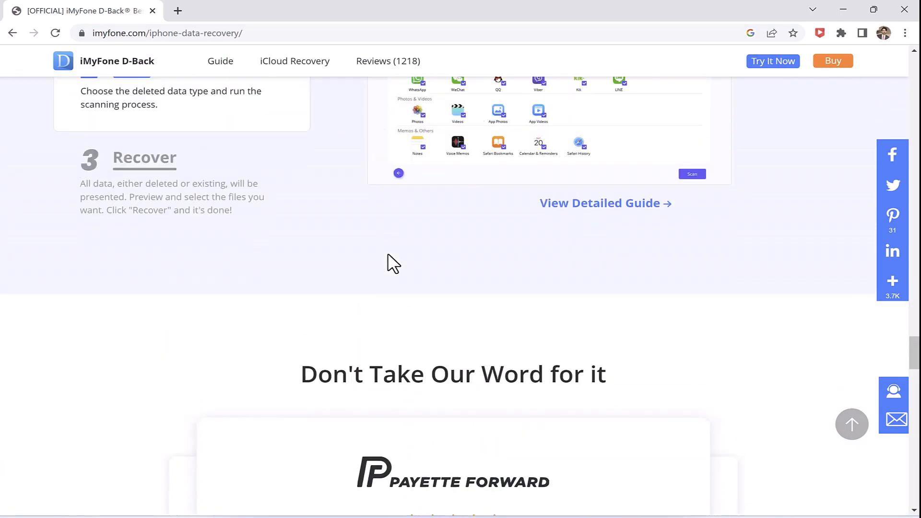
{"action": "scroll", "coordinate": [391, 263], "scroll_direction": "up", "scroll_amount": 2}
{"action": "scroll", "coordinate": [391, 264], "scroll_direction": "up", "scroll_amount": 1}
{"action": "scroll", "coordinate": [403, 249], "scroll_direction": "up", "scroll_amount": 1}
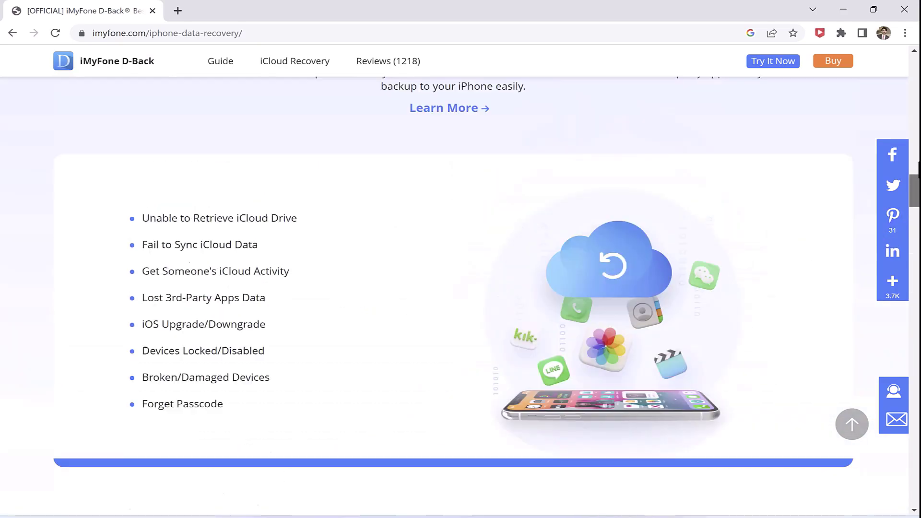
{"action": "left_click_drag", "start_coordinate": [913, 344], "coordinate": [913, 95]}
{"action": "scroll", "coordinate": [89, 361], "scroll_direction": "up", "scroll_amount": 3}
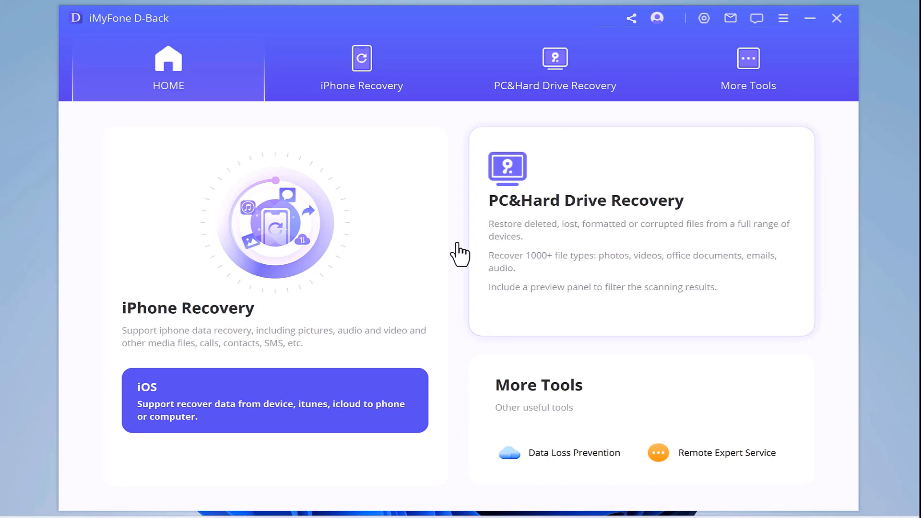
- Browse the iCloud and iTunes recovery modes, then start device recovery and proceed with the detected iPhone
{"action": "left_click", "coordinate": [240, 282]}
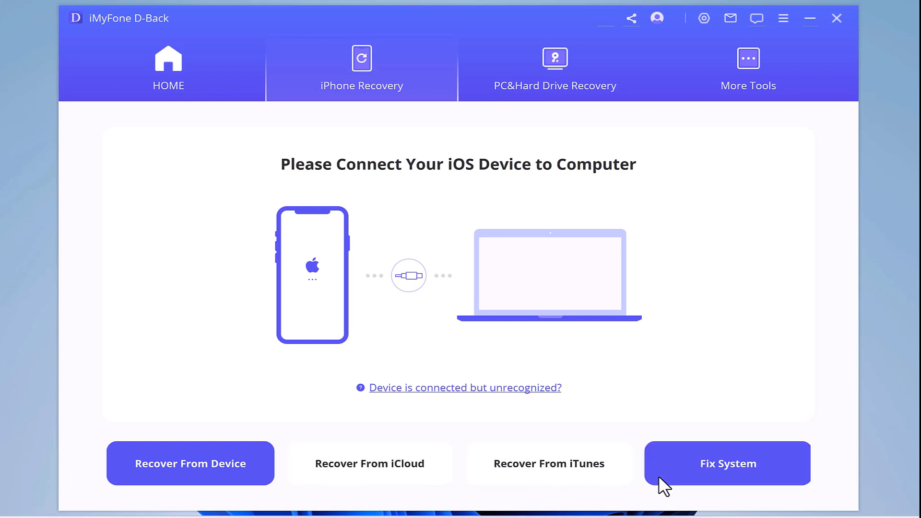
{"action": "left_click", "coordinate": [428, 468]}
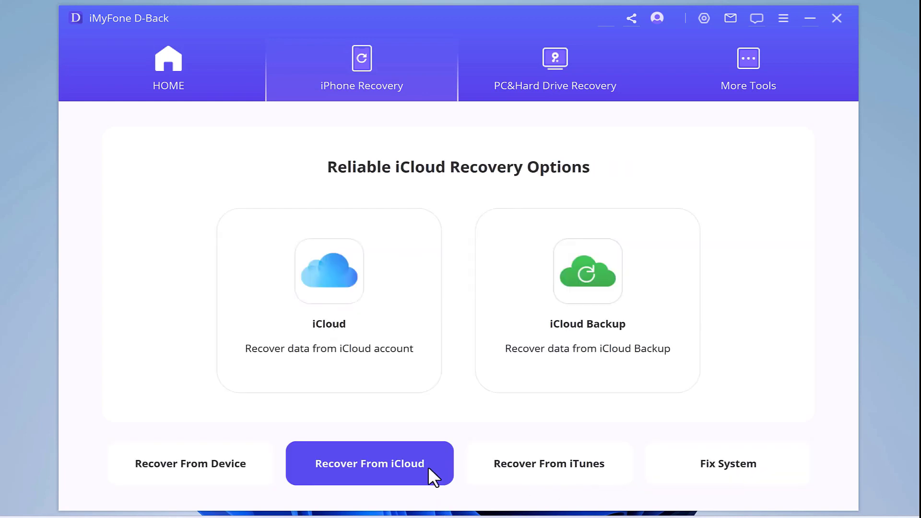
{"action": "left_click", "coordinate": [530, 468]}
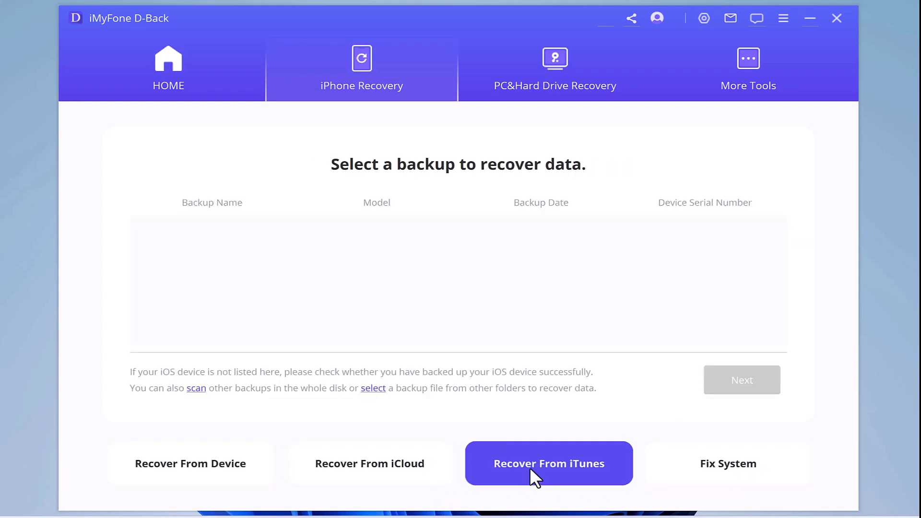
{"action": "left_click", "coordinate": [239, 471]}
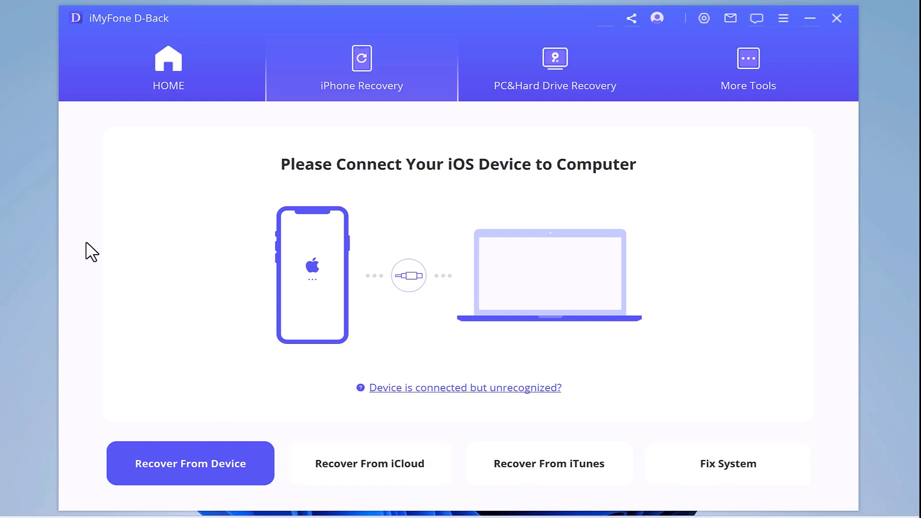
{"action": "left_click", "coordinate": [144, 80]}
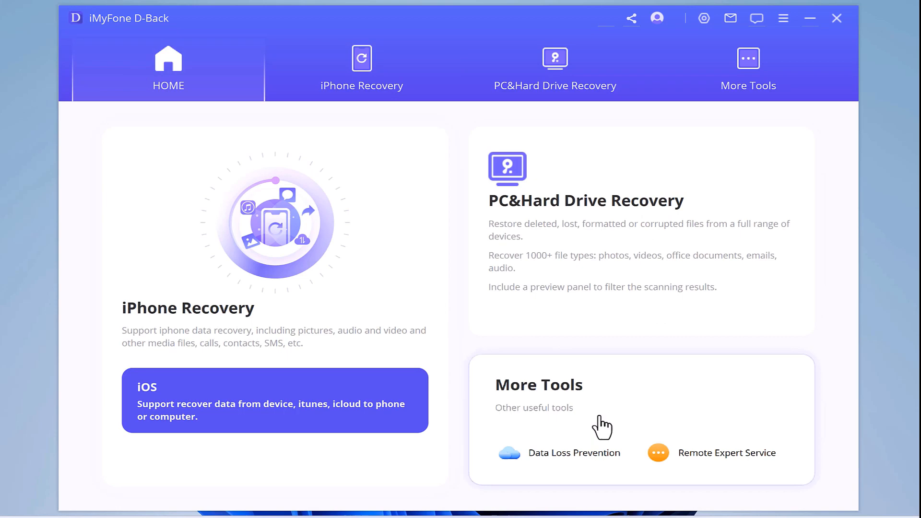
{"action": "left_click", "coordinate": [194, 274]}
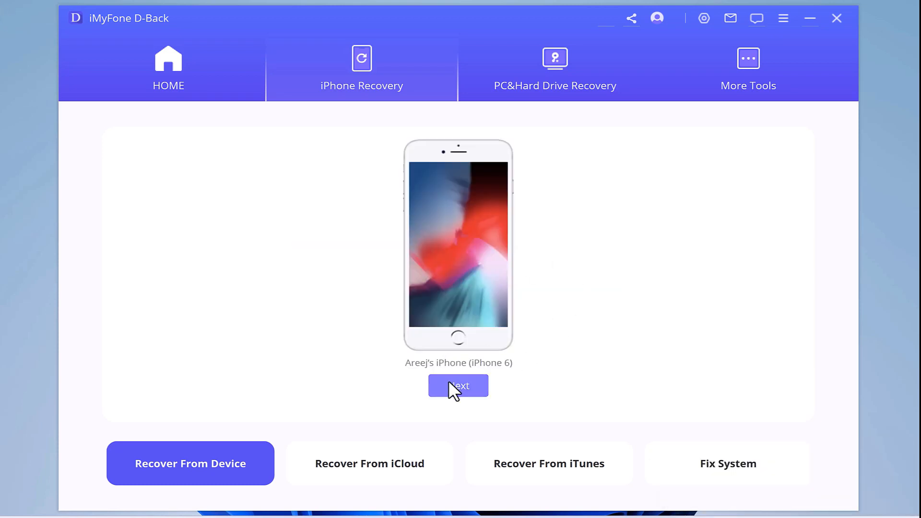
{"action": "left_click", "coordinate": [450, 385]}
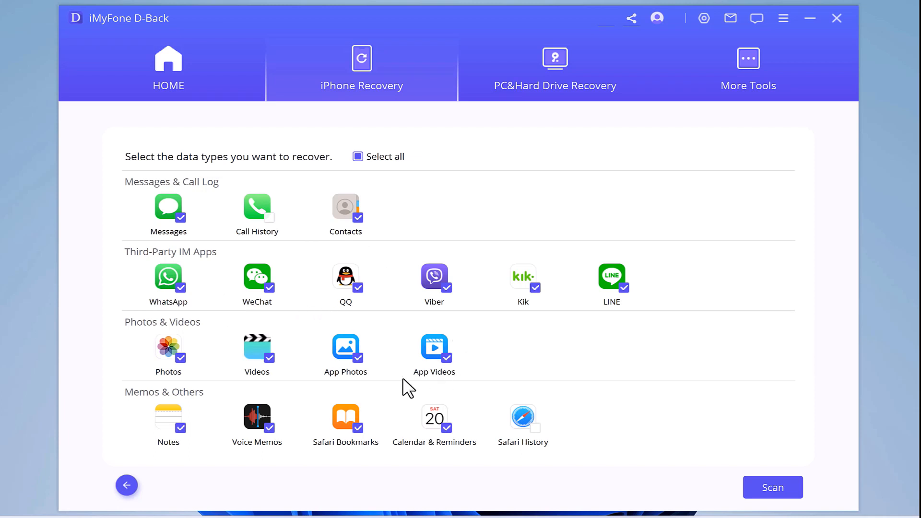
- Exclude App Videos, Photos, QQ and Kik from the data types to recover
{"action": "left_click", "coordinate": [447, 357]}
{"action": "left_click", "coordinate": [184, 358]}
{"action": "left_click", "coordinate": [360, 287]}
{"action": "left_click", "coordinate": [530, 291]}
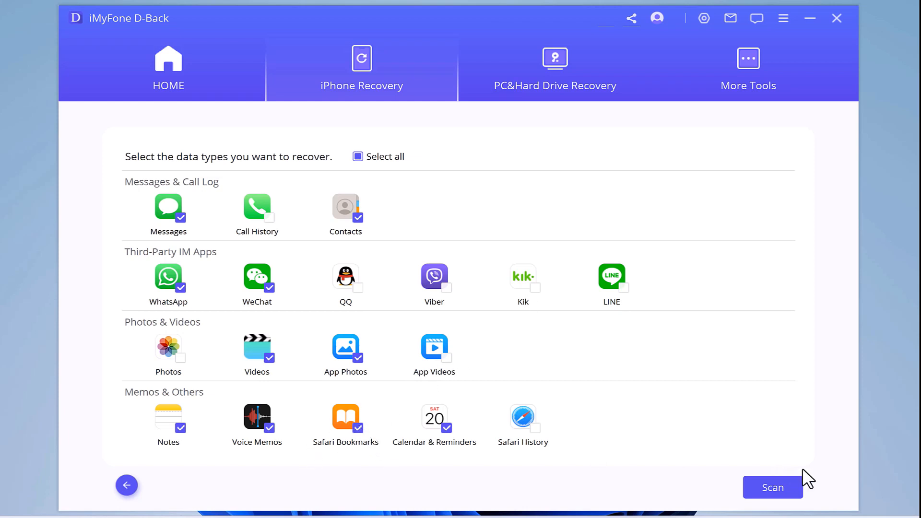
- Scan the iPhone for the chosen data and preview the found Videos and App Photos
{"action": "left_click", "coordinate": [780, 480]}
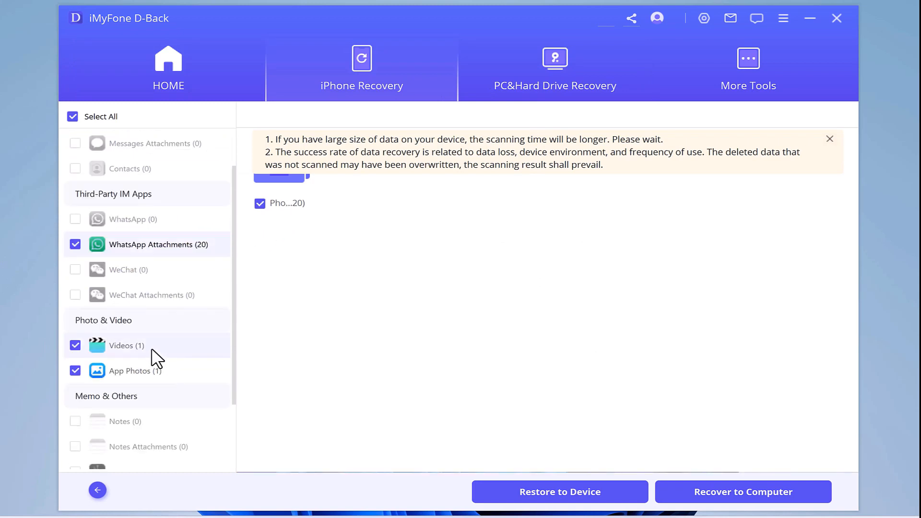
{"action": "left_click", "coordinate": [144, 353]}
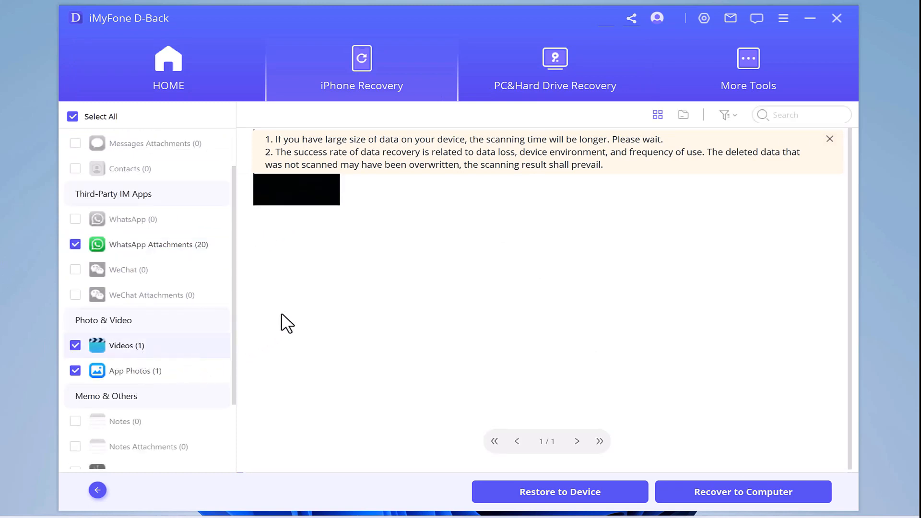
{"action": "left_click", "coordinate": [165, 375]}
{"action": "scroll", "coordinate": [164, 375], "scroll_direction": "down", "scroll_amount": 1}
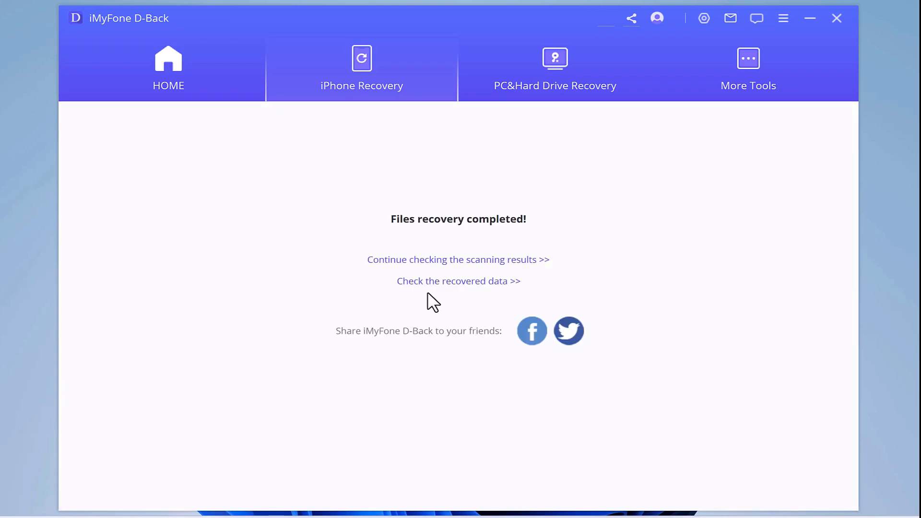
{"action": "left_click", "coordinate": [458, 281]}
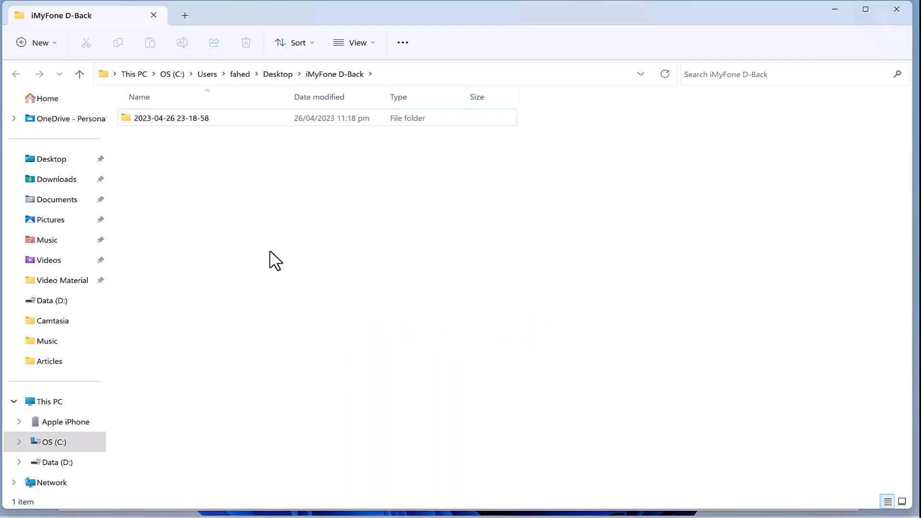
{"action": "double_click", "coordinate": [243, 132]}
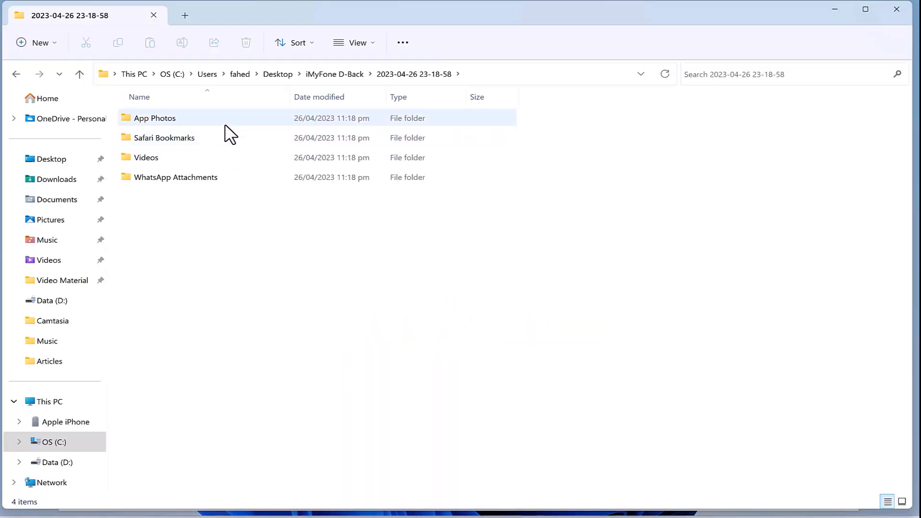
{"action": "double_click", "coordinate": [226, 124]}
{"action": "double_click", "coordinate": [189, 123]}
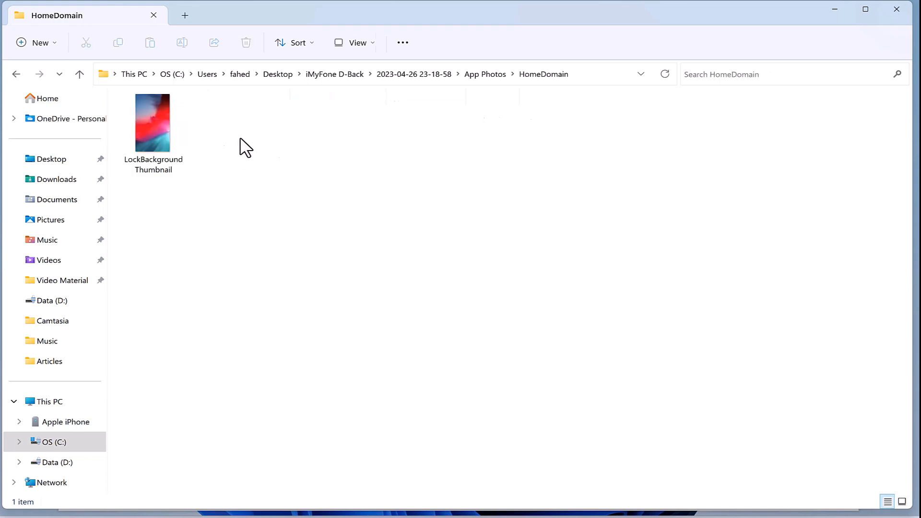
- Check the Safari Bookmarks folder and return to the iMyFone D-Back folder
{"action": "left_click", "coordinate": [20, 75]}
{"action": "double_click", "coordinate": [135, 133]}
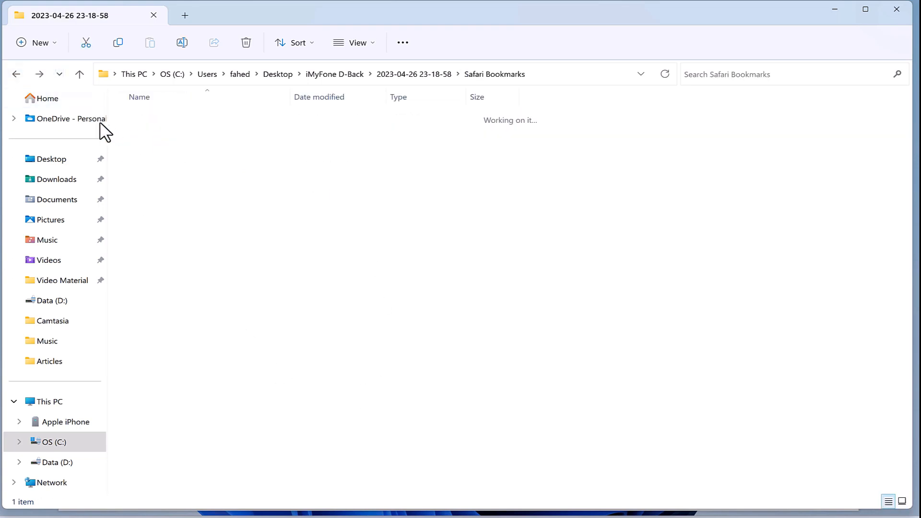
{"action": "left_click", "coordinate": [15, 76]}
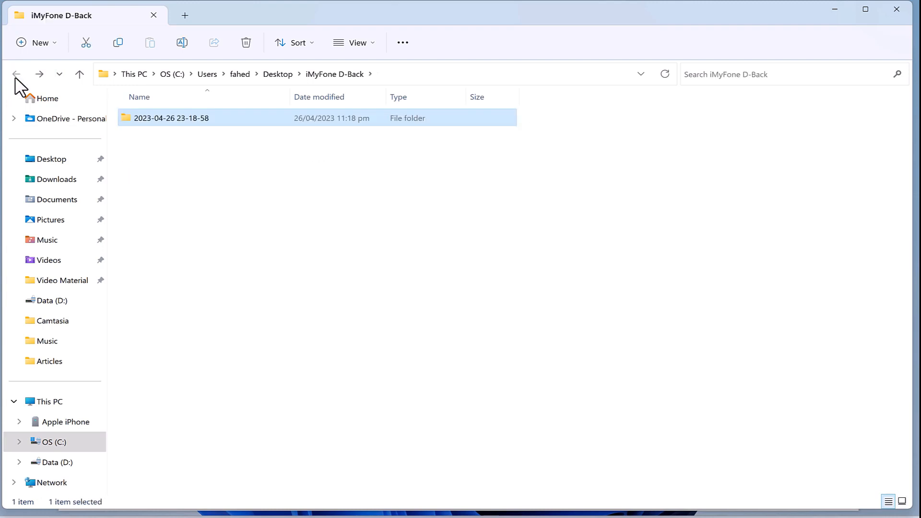
- Close File Explorer, view More Tools, then quit D-Back and confirm the exit
{"action": "left_click", "coordinate": [897, 10]}
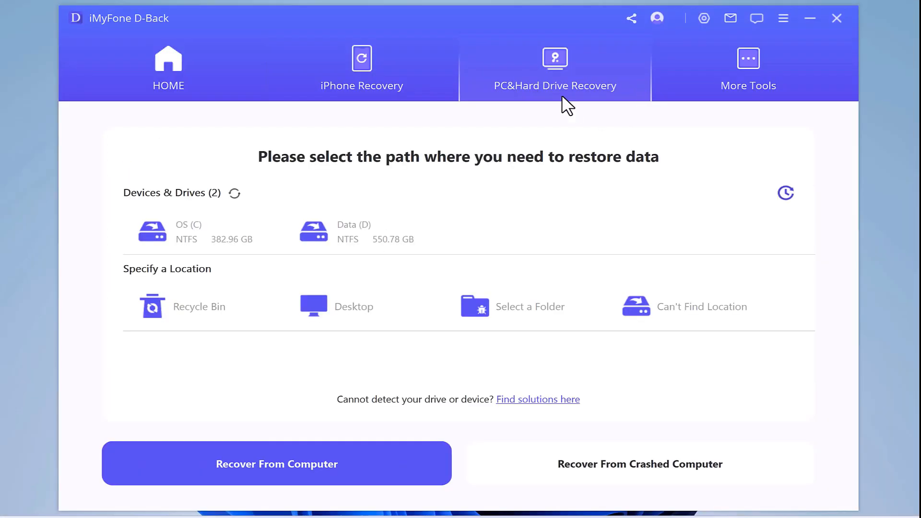
{"action": "left_click", "coordinate": [746, 84]}
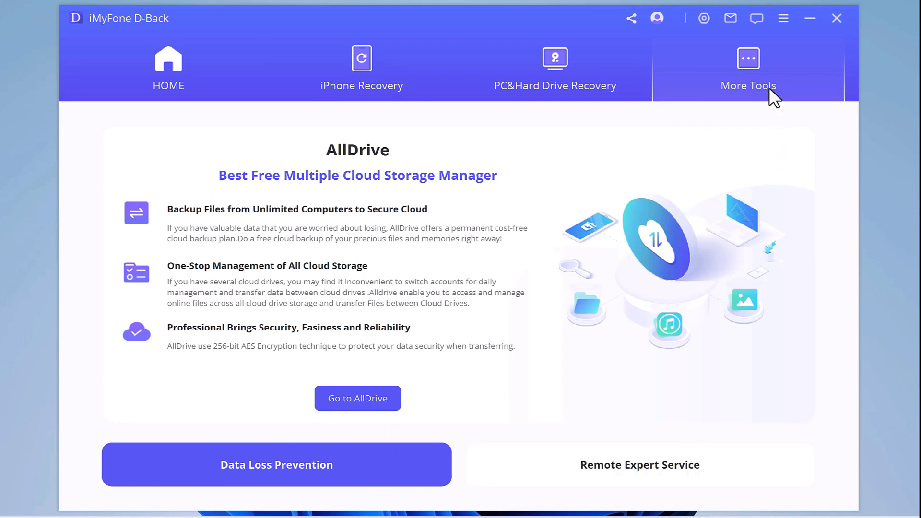
{"action": "left_click", "coordinate": [837, 18]}
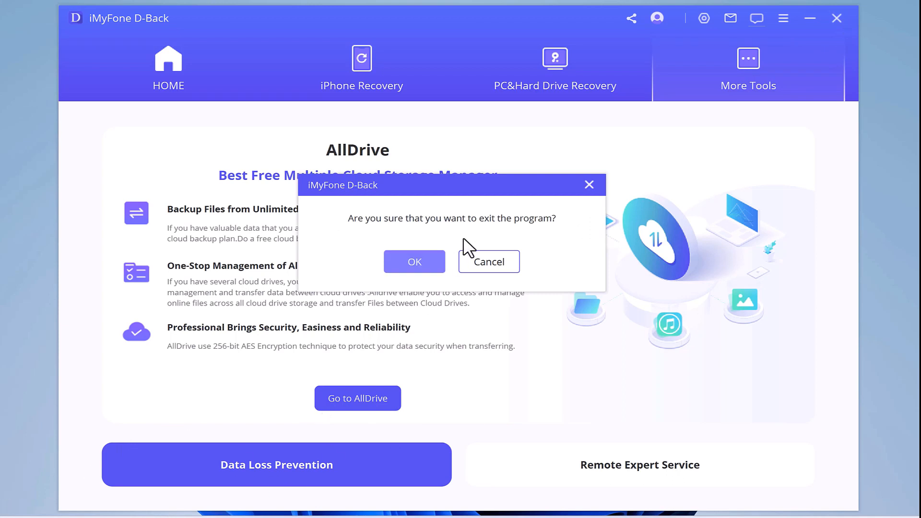
{"action": "left_click", "coordinate": [436, 256]}
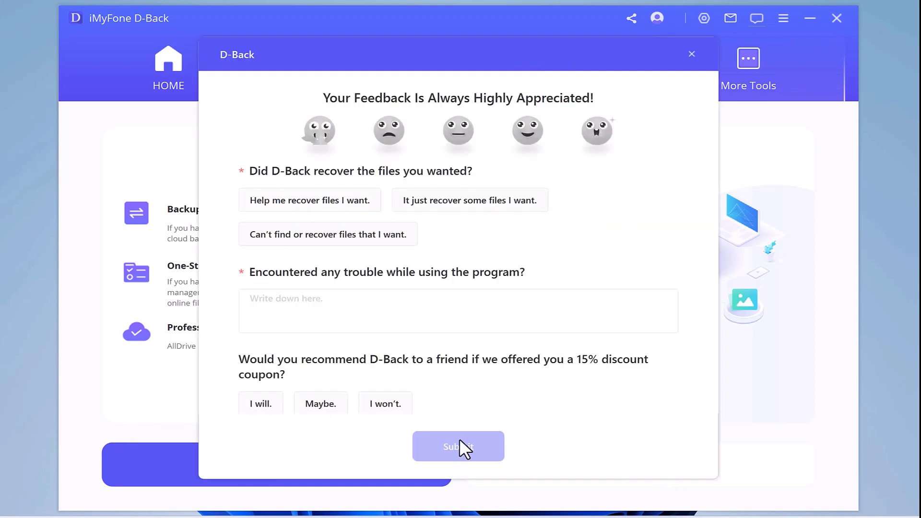